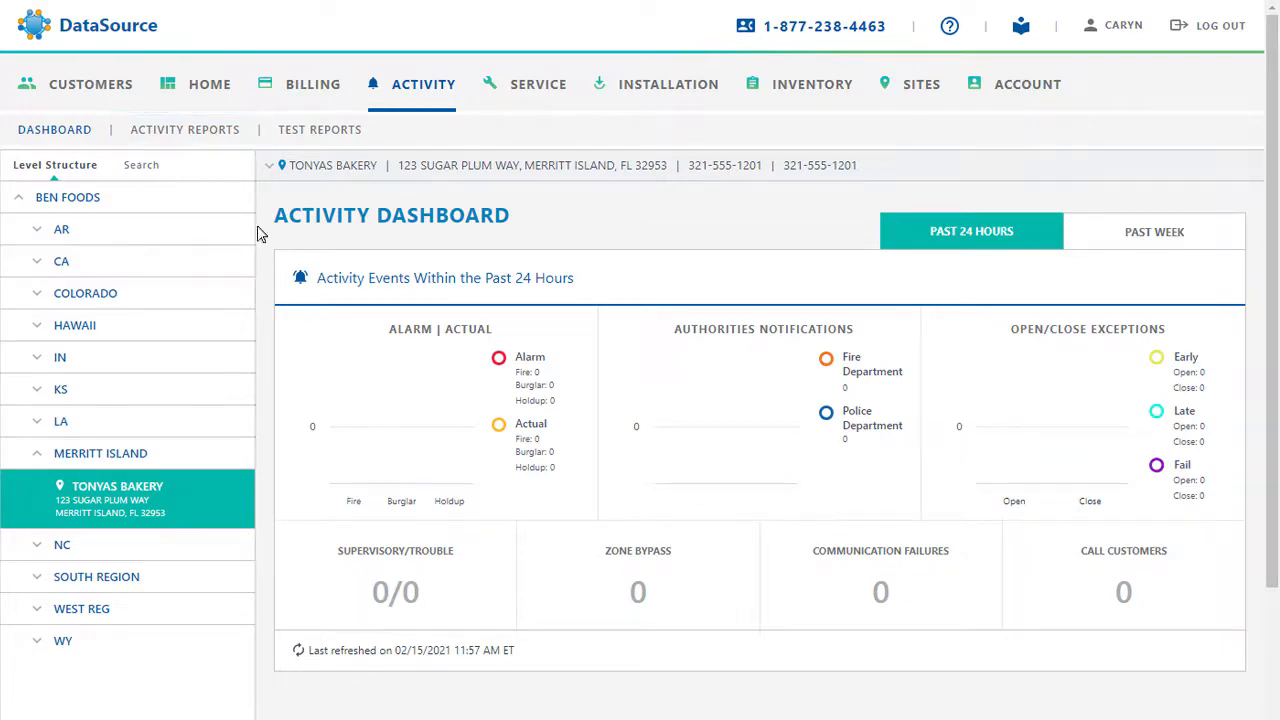
# - Go to the Activity Reports search page for Tonyas Bakery
pyautogui.click(191, 131)
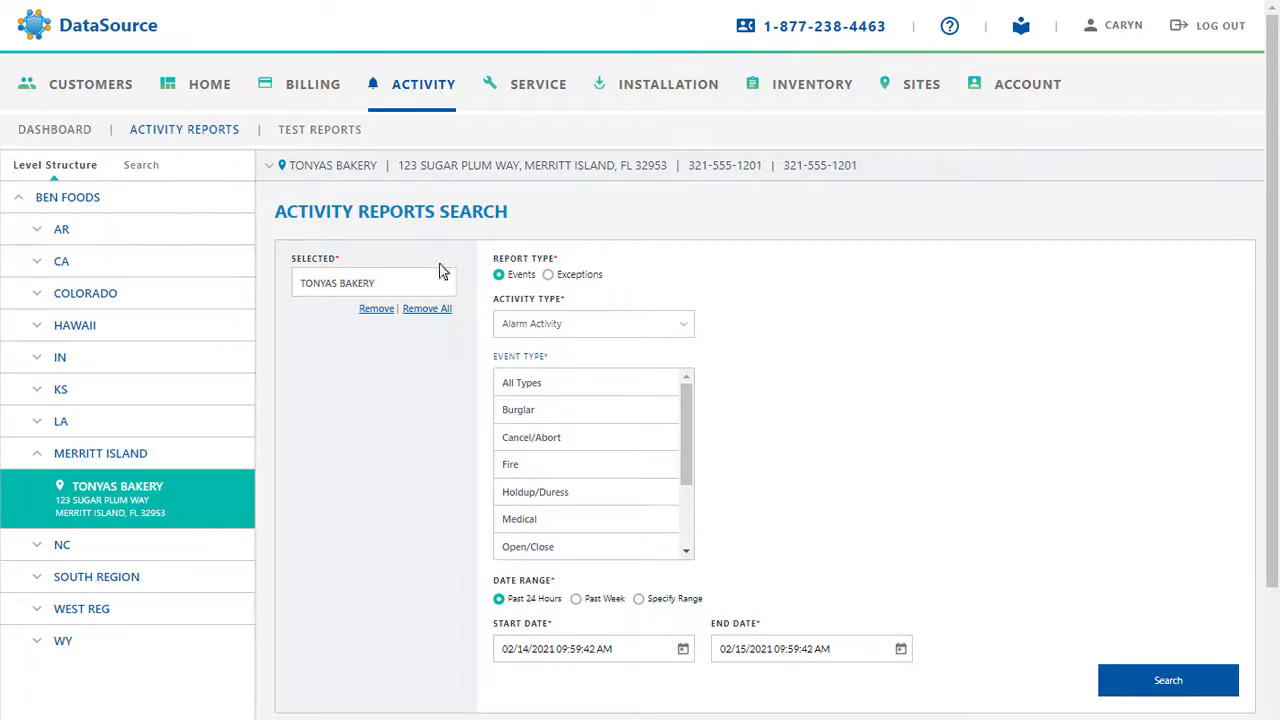
# - Choose Alarm & Test as the activity type and switch the date range to Specify Range
pyautogui.click(548, 328)
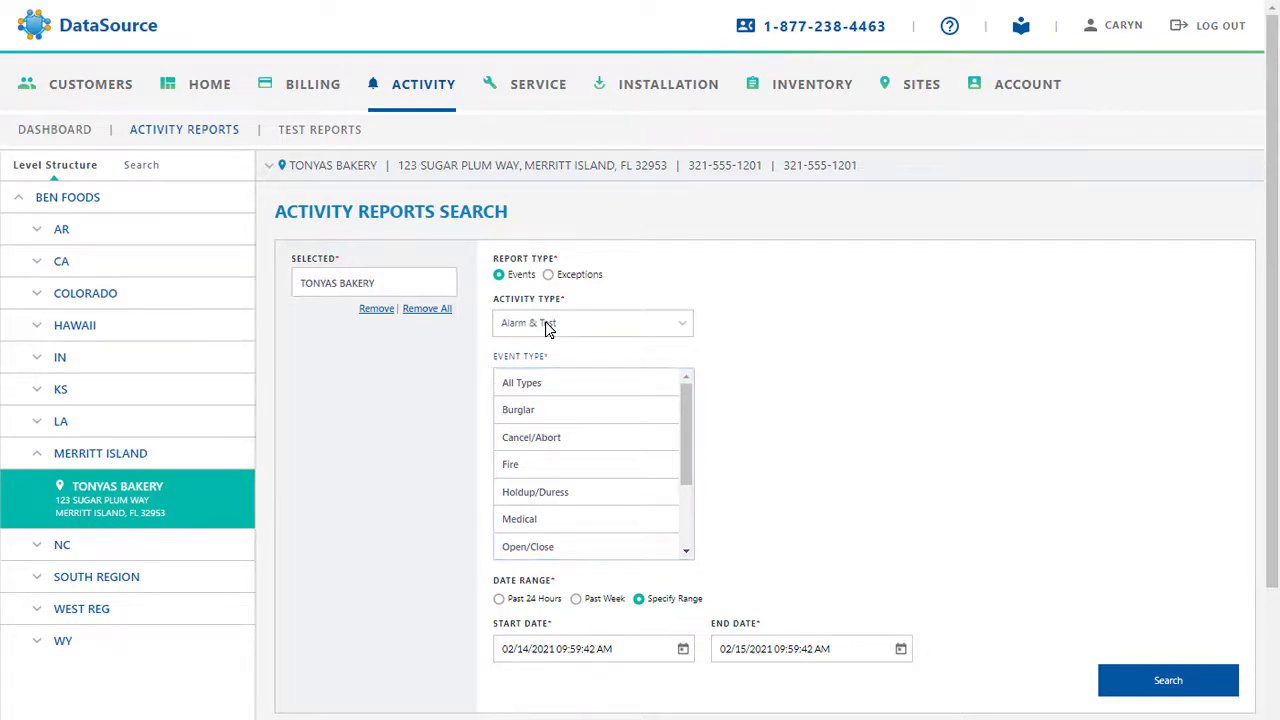
# - Include All Types of events and run the search for 02/14/2021–02/15/2021
pyautogui.click(546, 383)
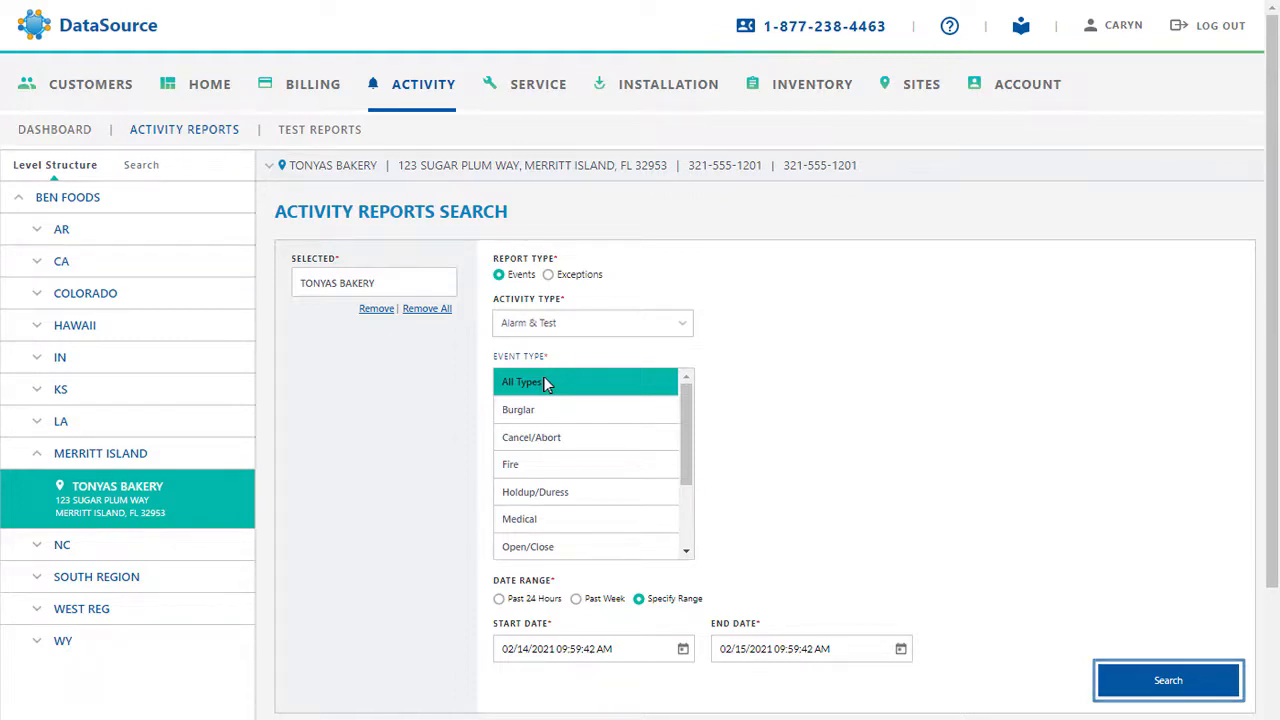
pyautogui.click(1168, 680)
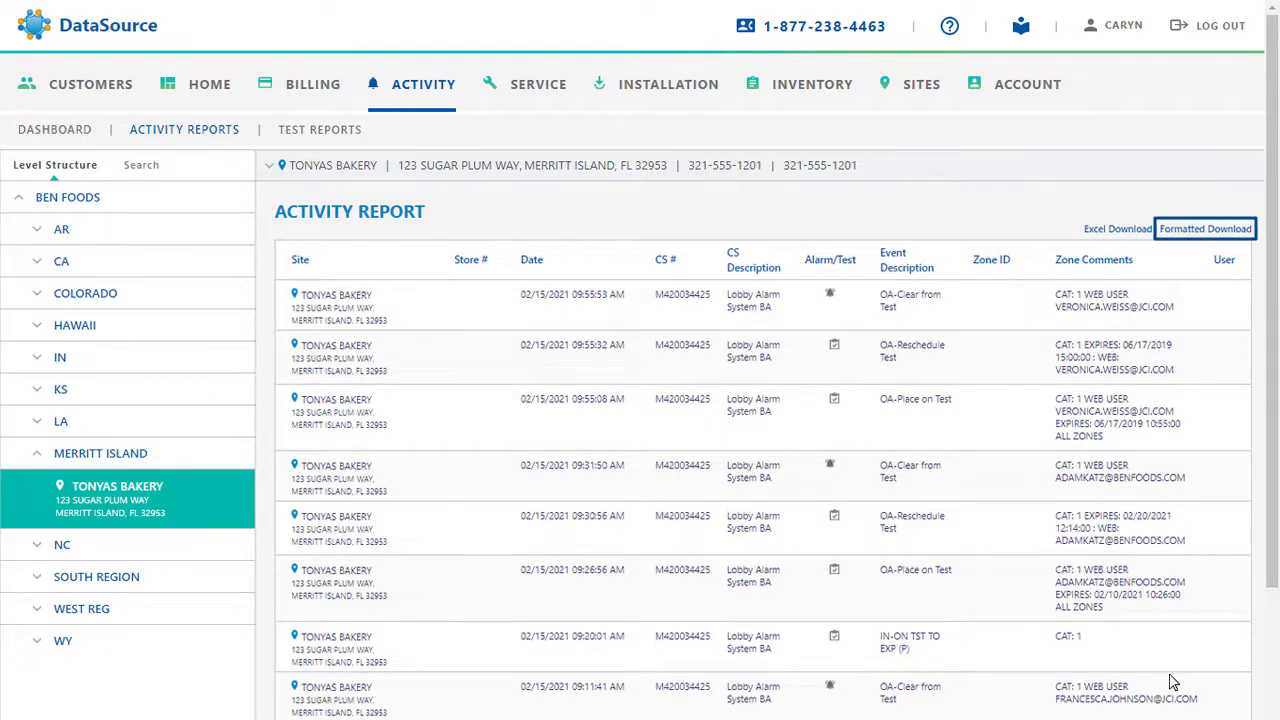
# - View the Formatted Download version of the Tonyas Bakery alarm and test events report
pyautogui.click(1205, 228)
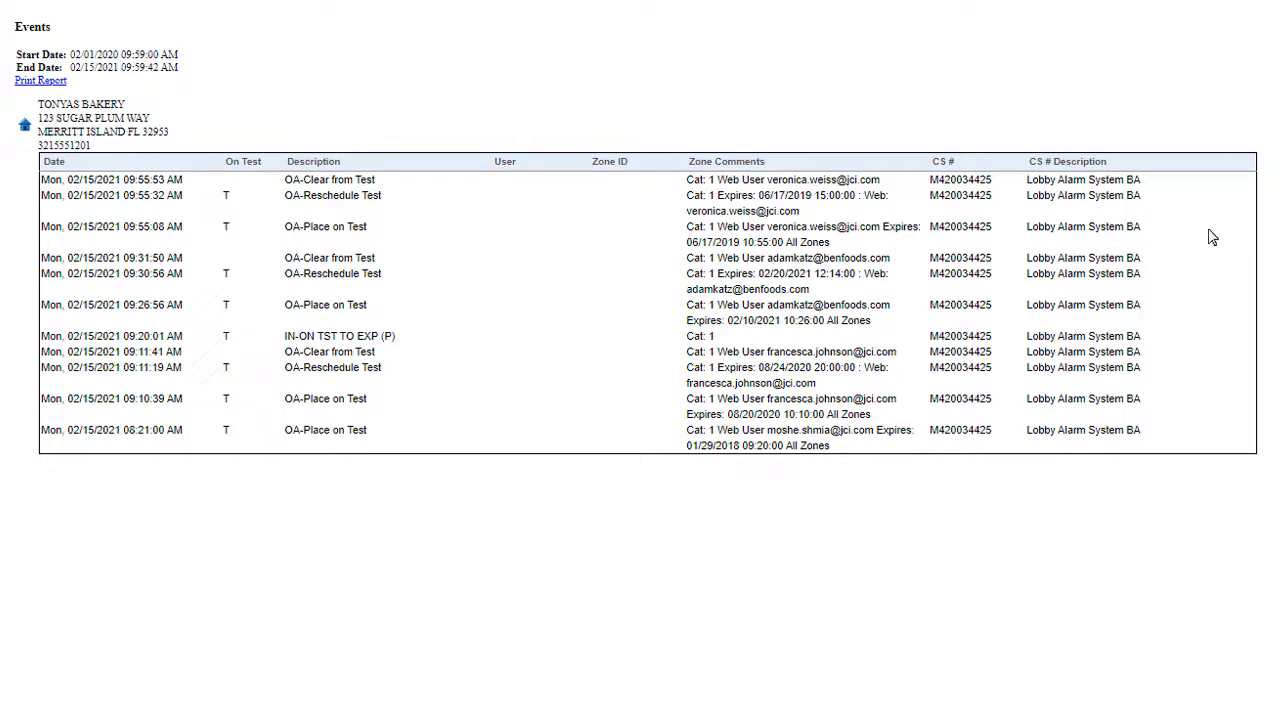